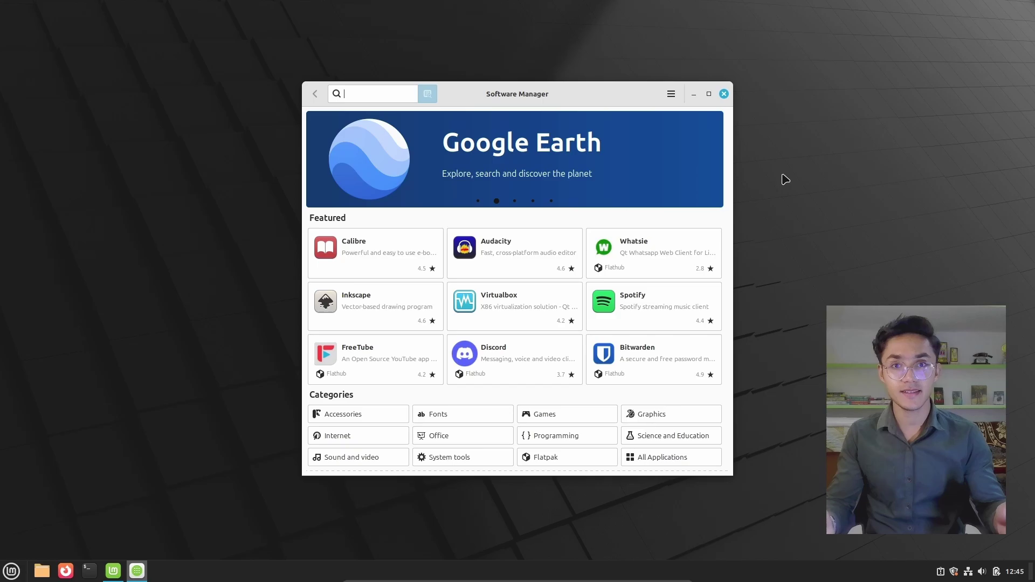
Step: Browse the Virtualbox details page and screenshot, then close Software Manager without installing
left_click(517, 294)
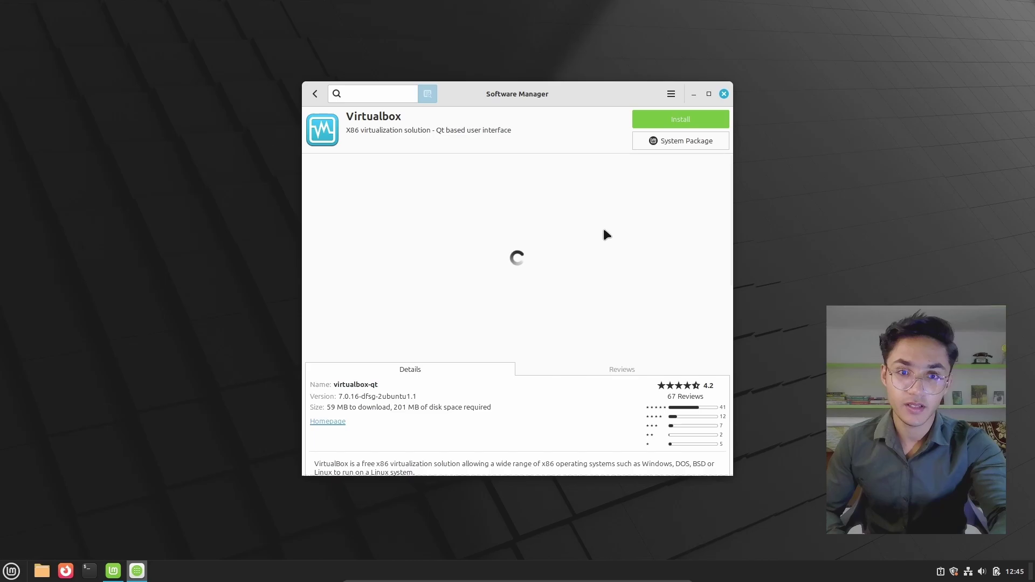
scroll(584, 263, "down", 3)
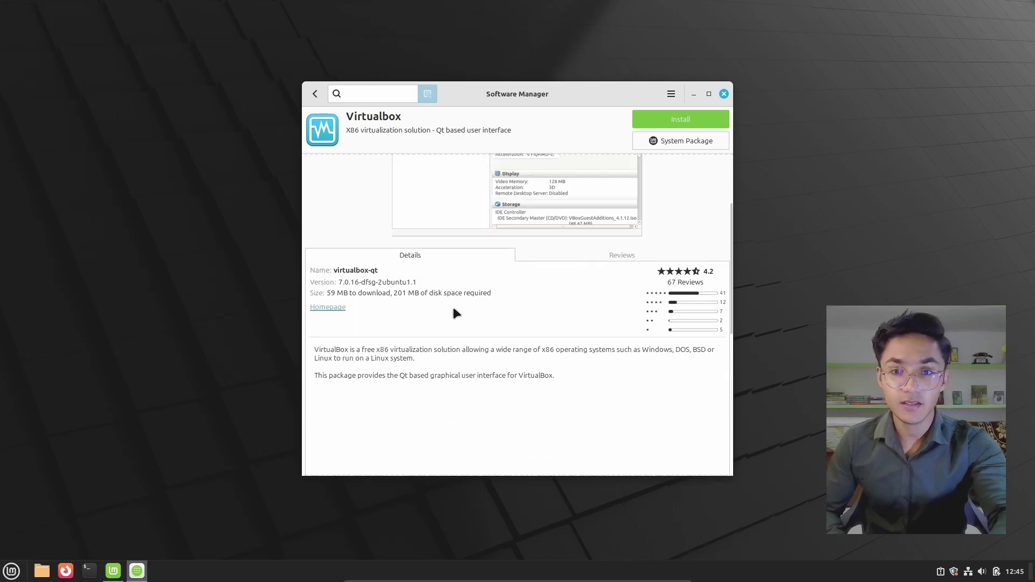
scroll(454, 310, "up", 1)
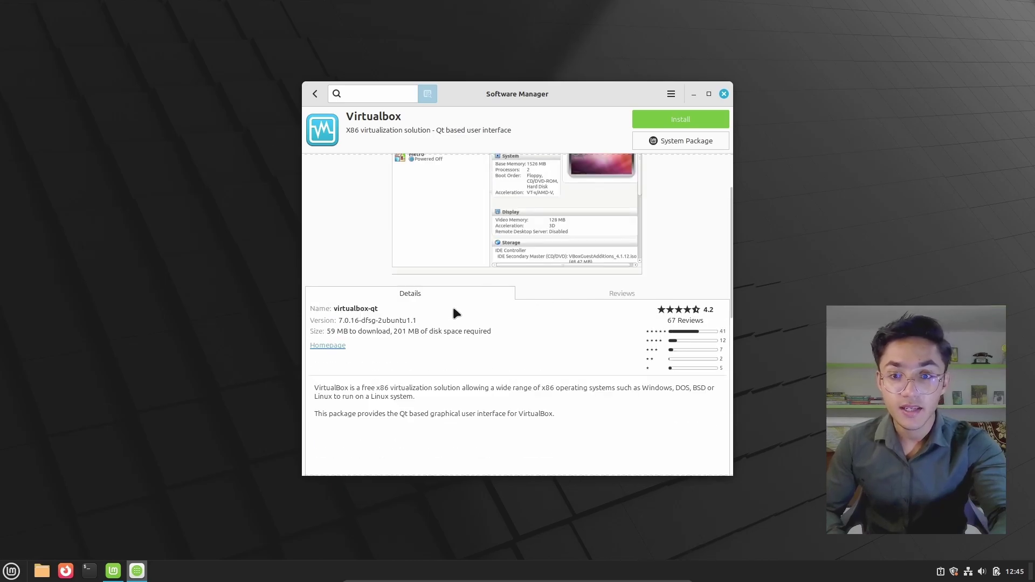
left_click(336, 330)
scroll(376, 338, "up", 2)
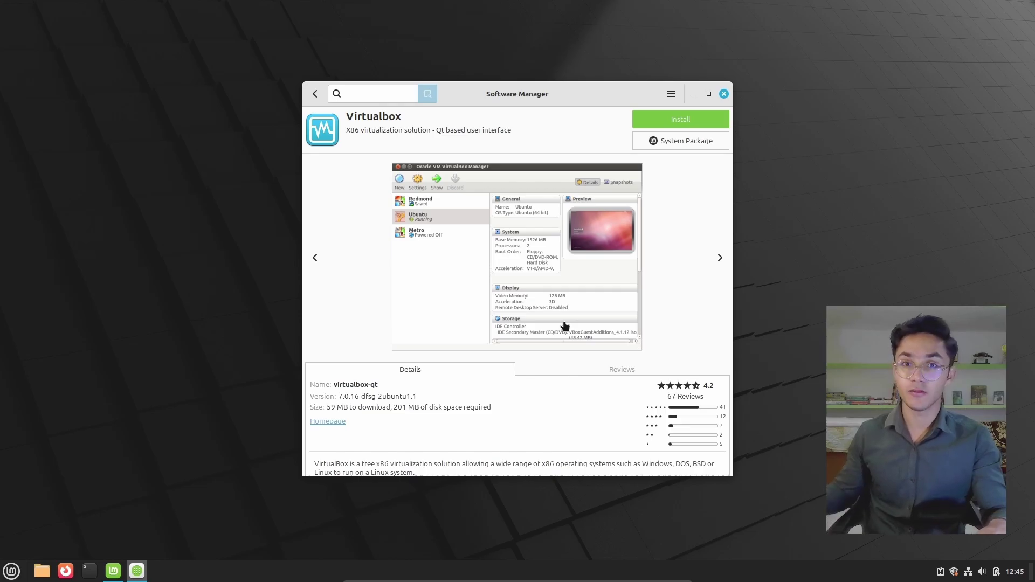
left_click(724, 94)
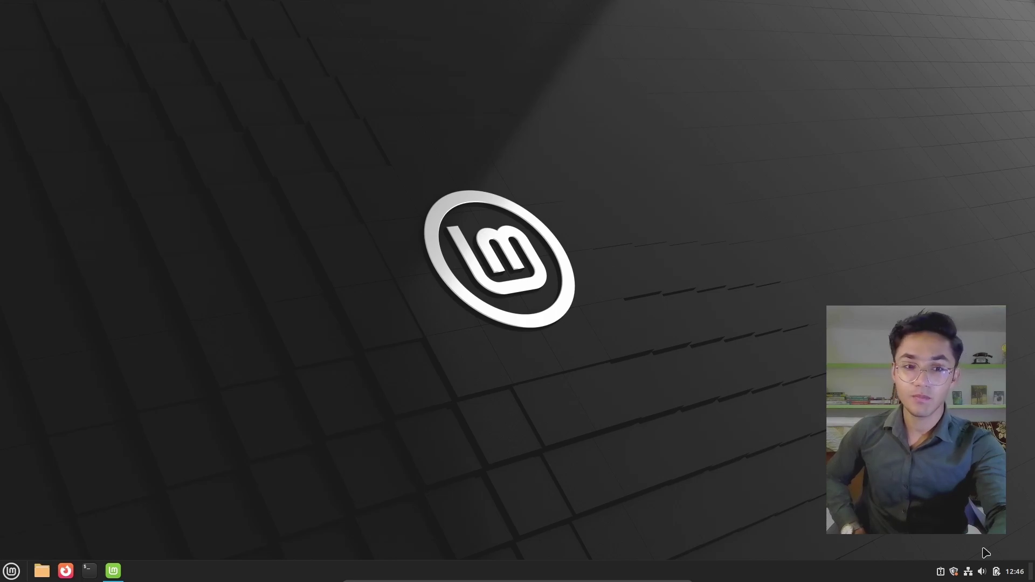
Step: Change the power mode from Power Saver to Balanced in Power Settings, then close it
left_click(997, 573)
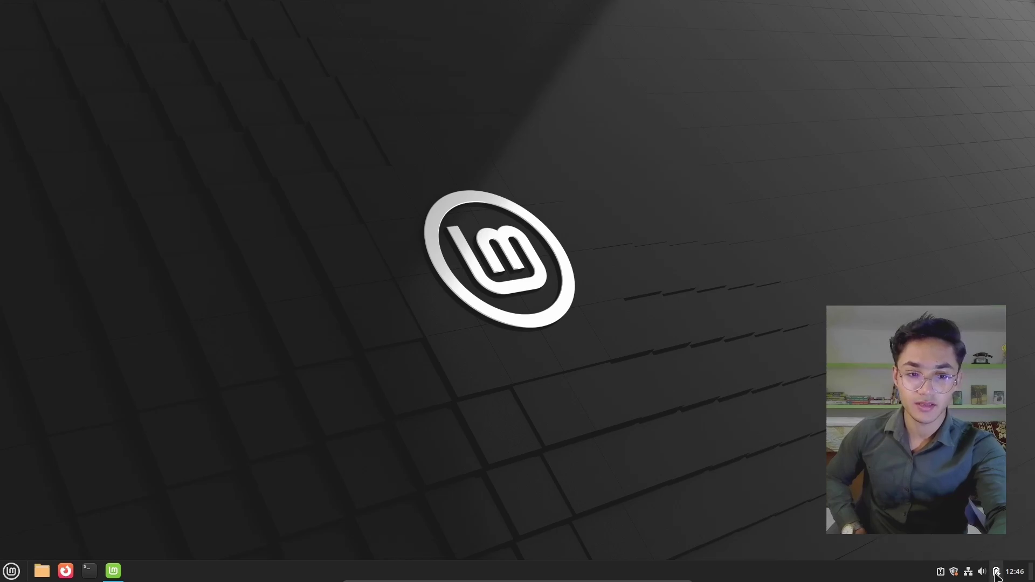
left_click(927, 548)
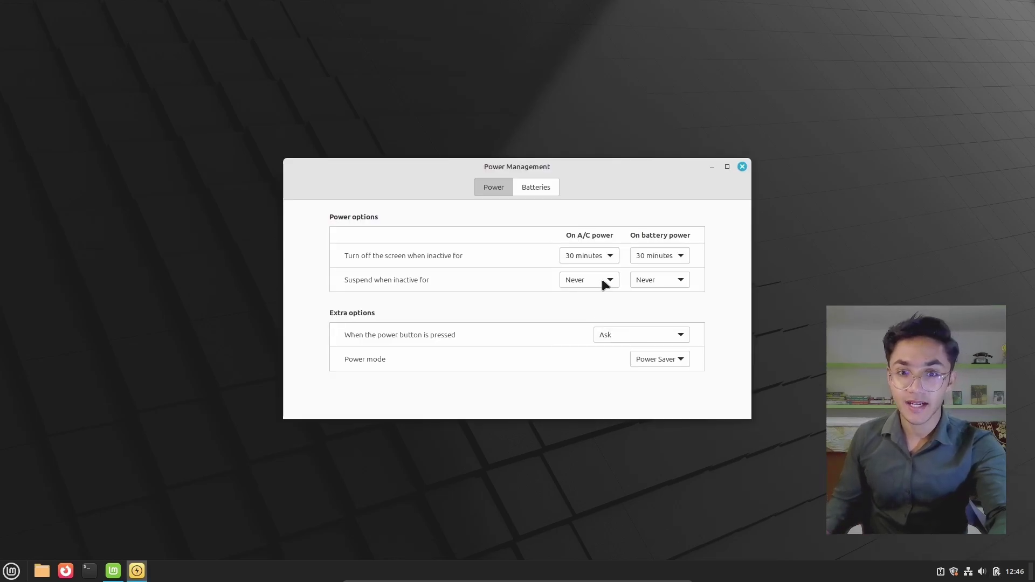
left_click(646, 361)
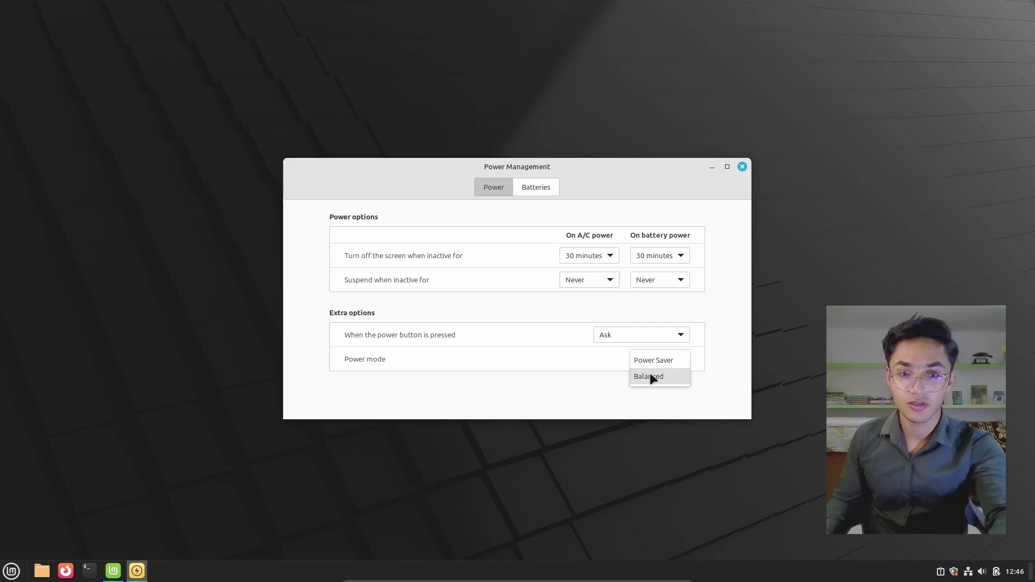
left_click(652, 376)
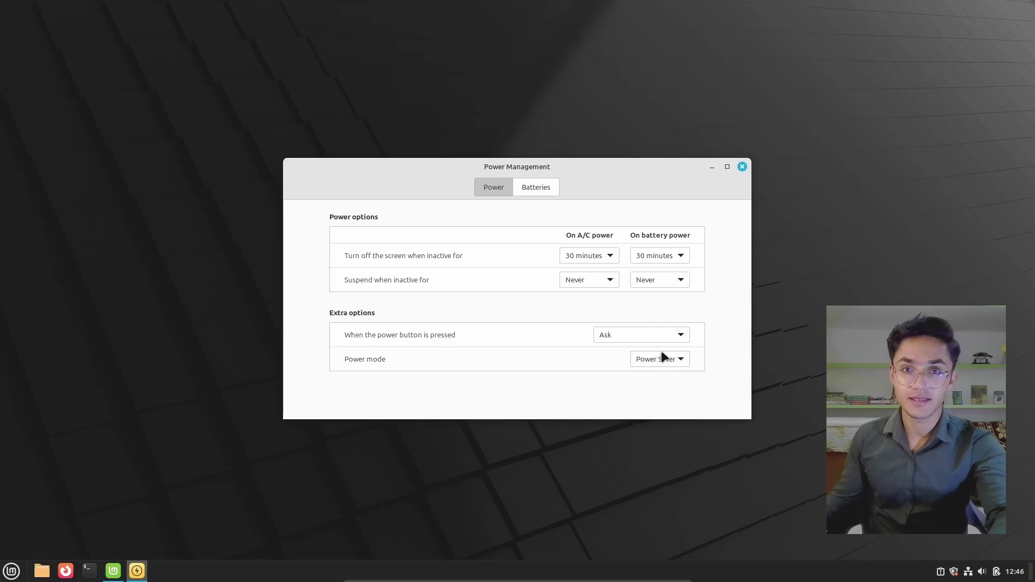
left_click(662, 353)
left_click(650, 380)
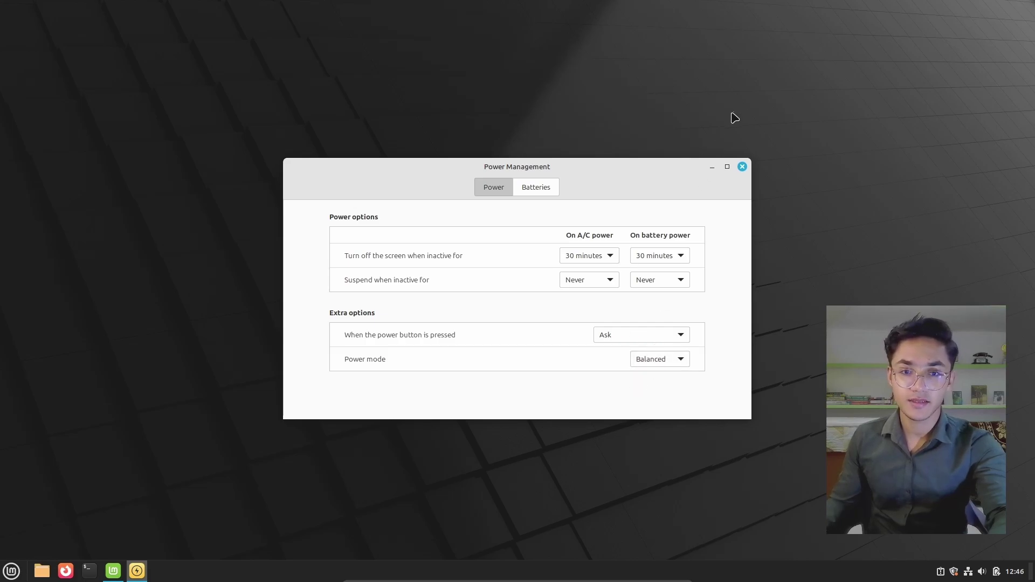
left_click(742, 167)
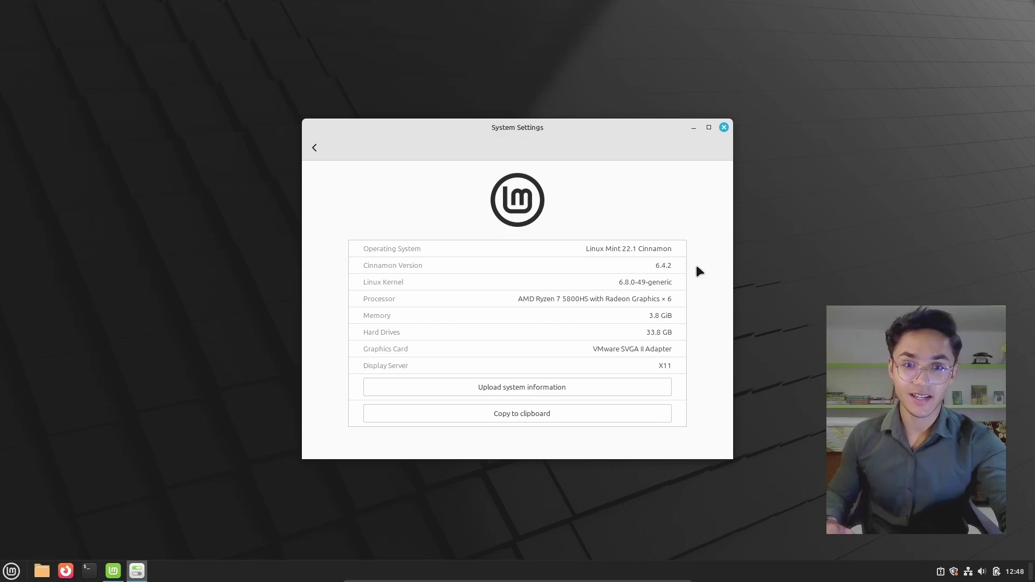
left_click(725, 127)
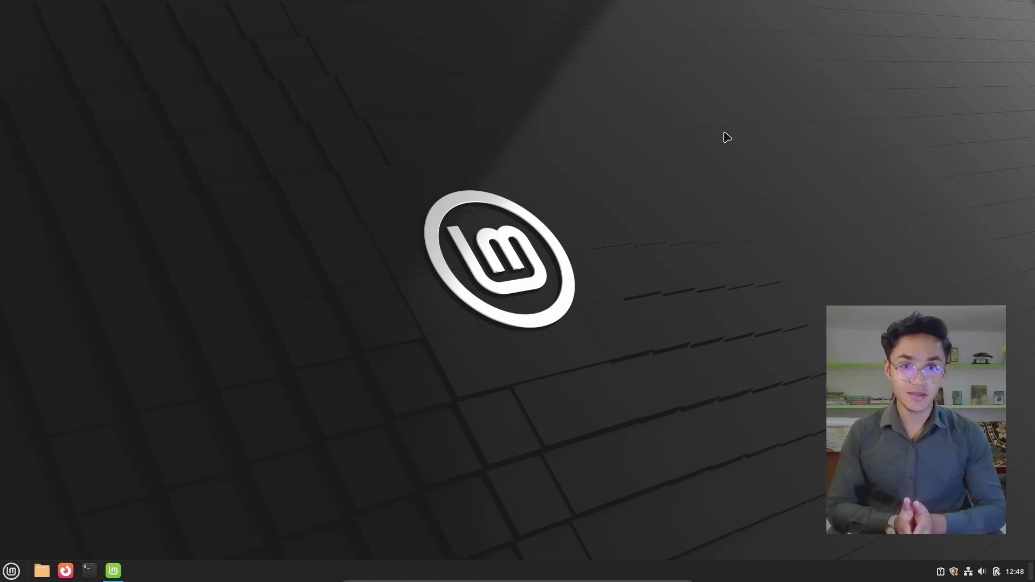
left_click(1015, 572)
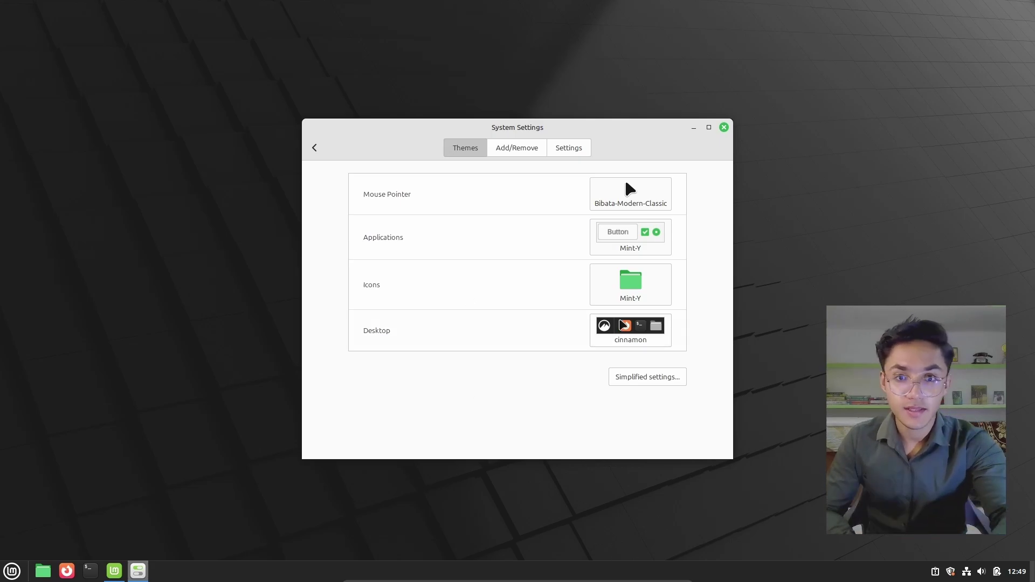
left_click(608, 348)
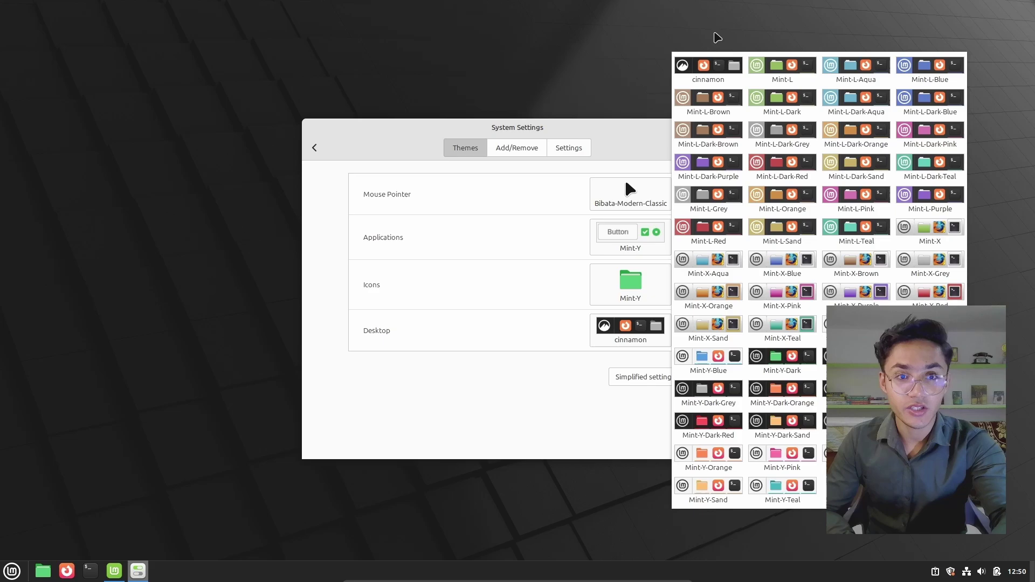
left_click(704, 74)
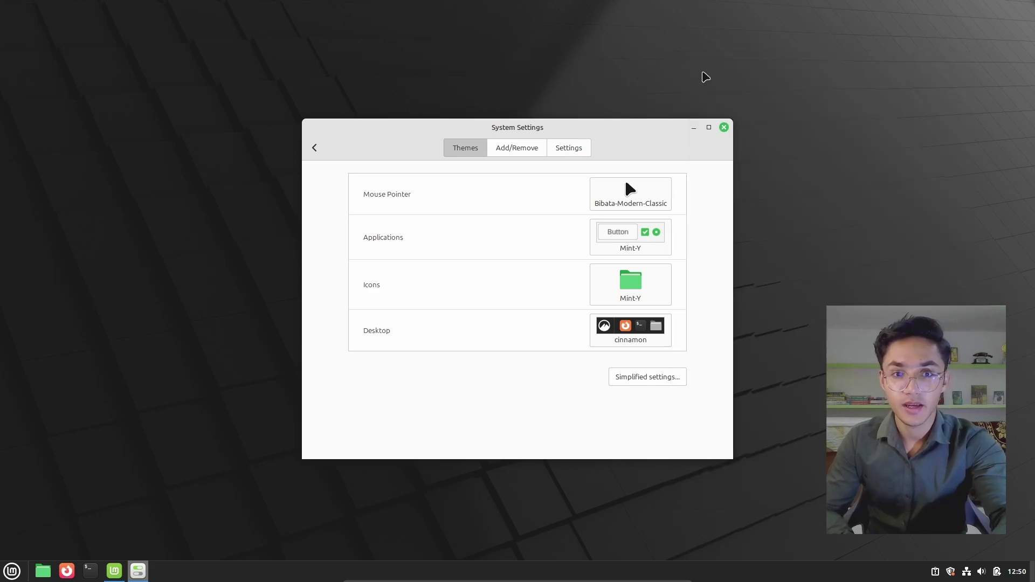
left_click(641, 244)
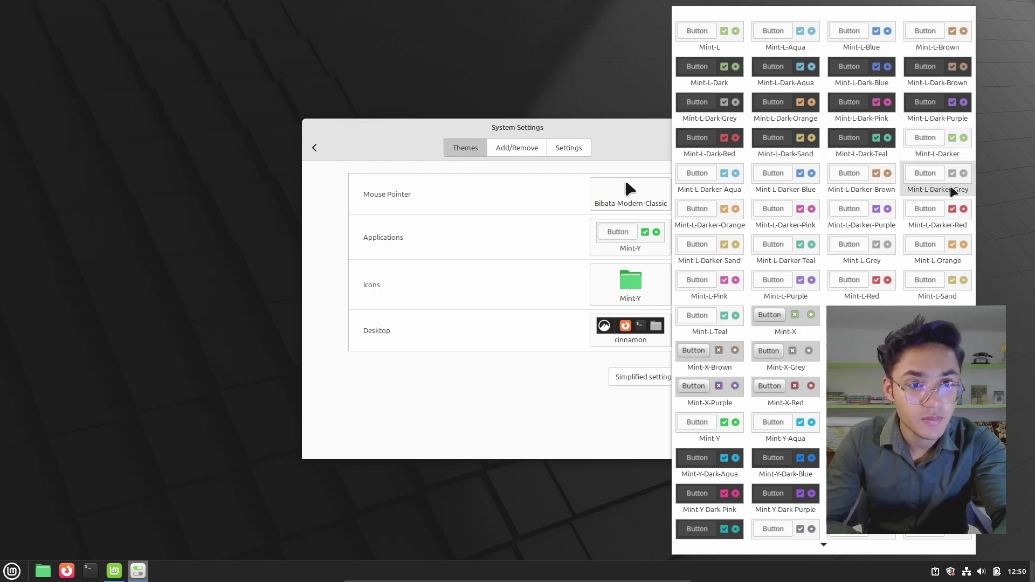
scroll(722, 281, "down", 2)
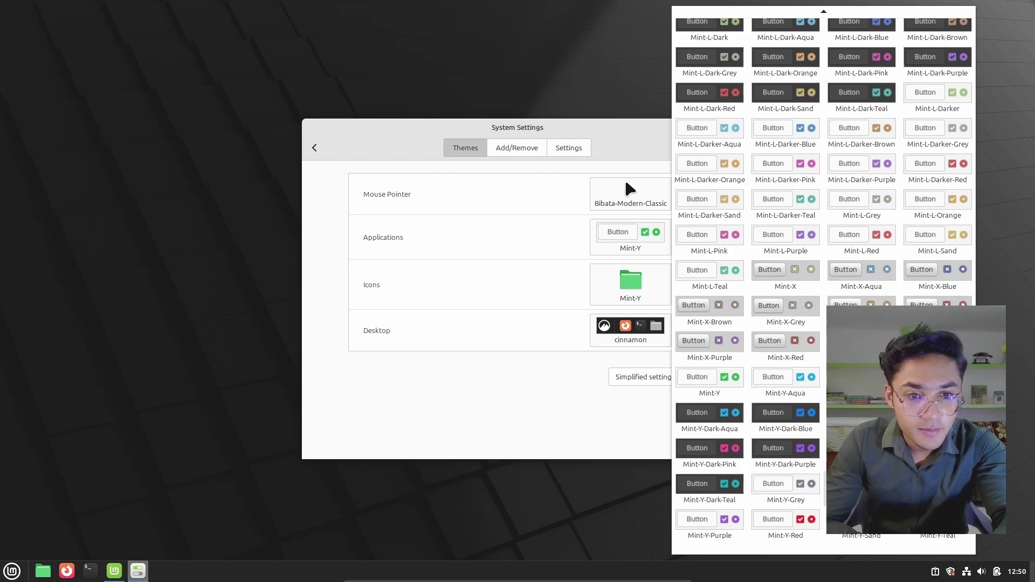
scroll(787, 334, "up", 2)
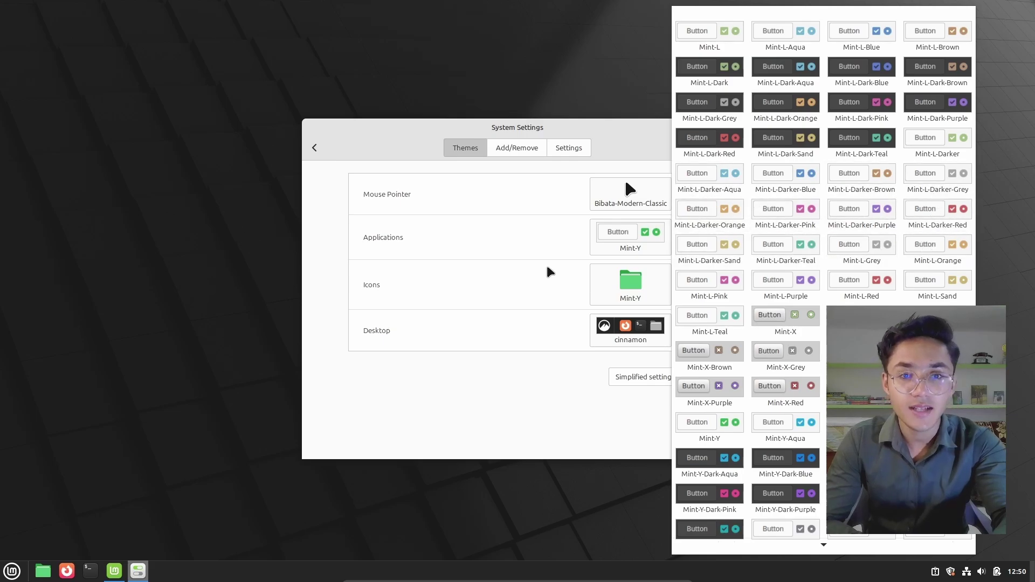
left_click(547, 330)
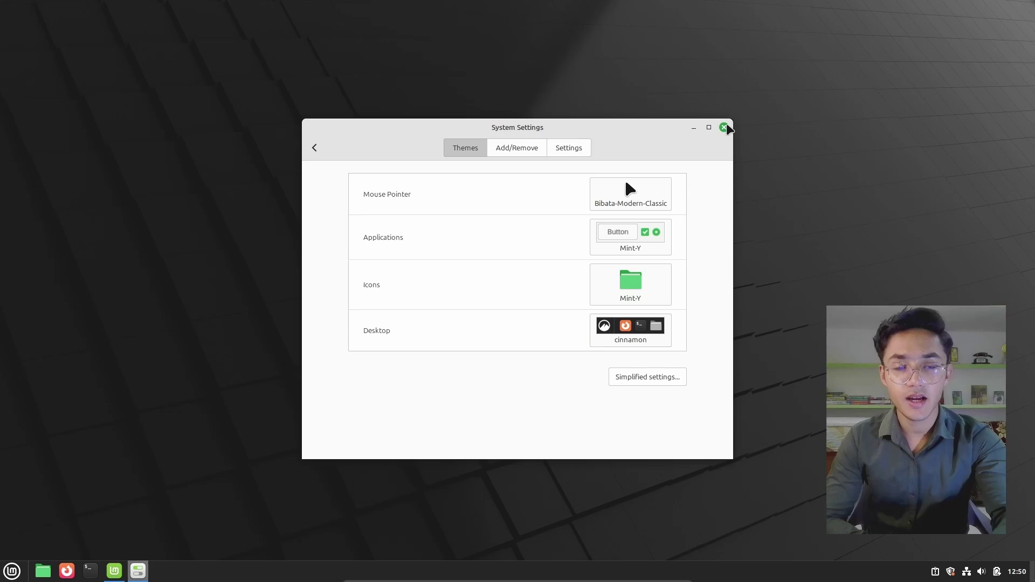
left_click(723, 128)
Step: Cancel the Shut Down prompt and centre the file manager window showing the empty Desktop folder
left_click(1017, 572)
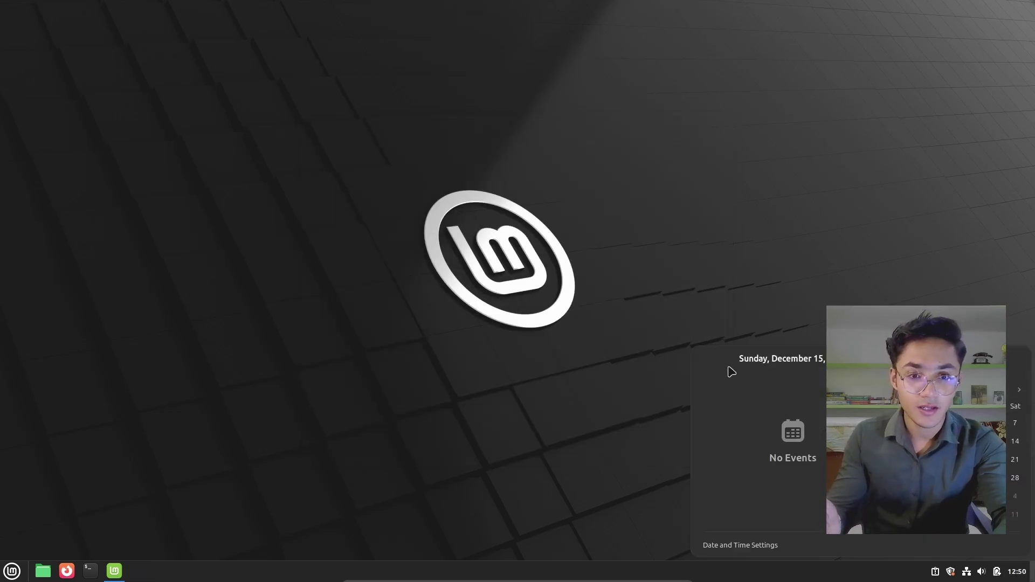
key("super")
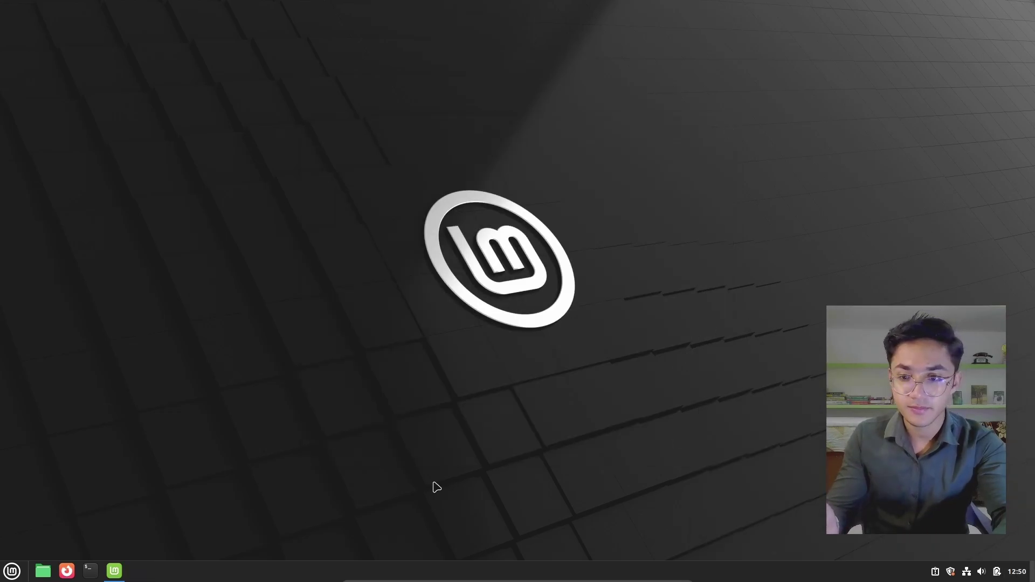
left_click(33, 537)
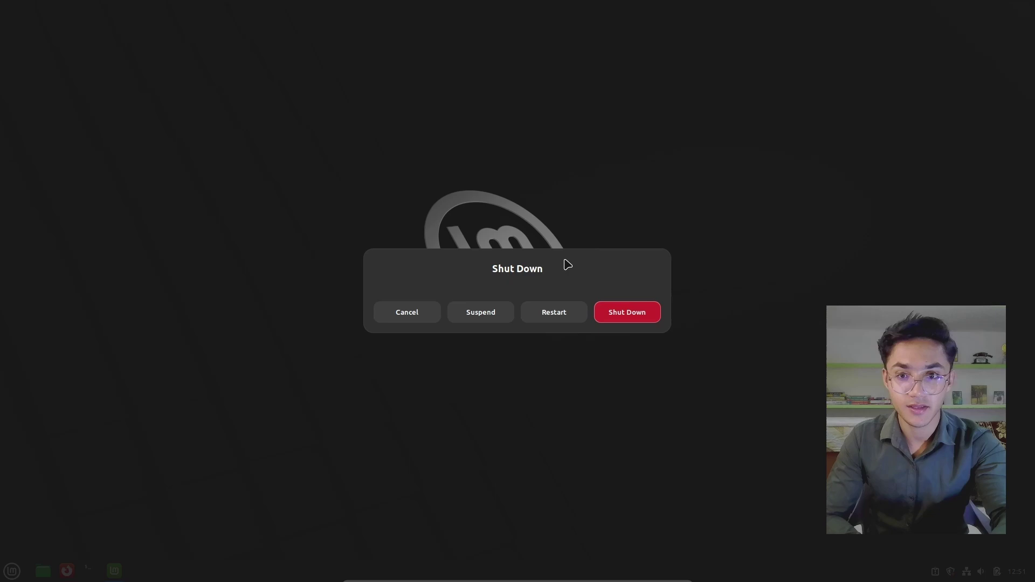
left_click(416, 318)
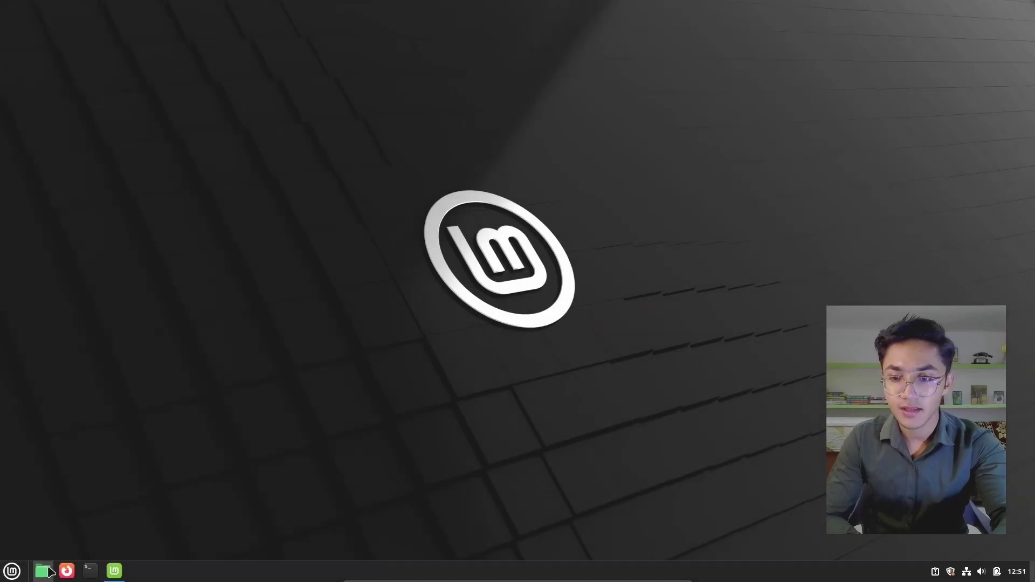
left_click_drag(370, 92, 639, 123)
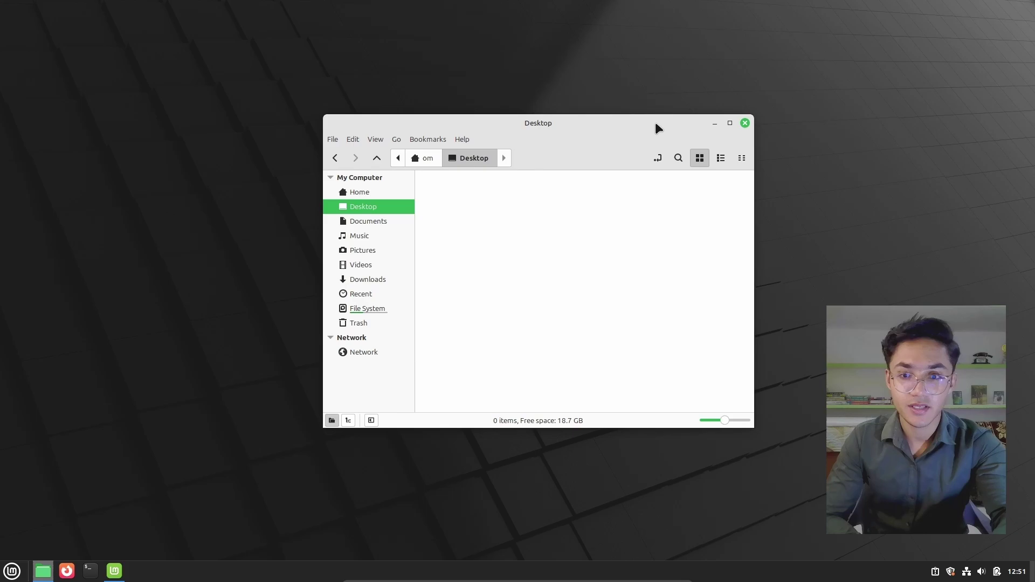
Step: Show the Internet apps in the menu: Firefox, Matrix, Thunderbird Mail, Transmission and Web Apps
left_click(744, 123)
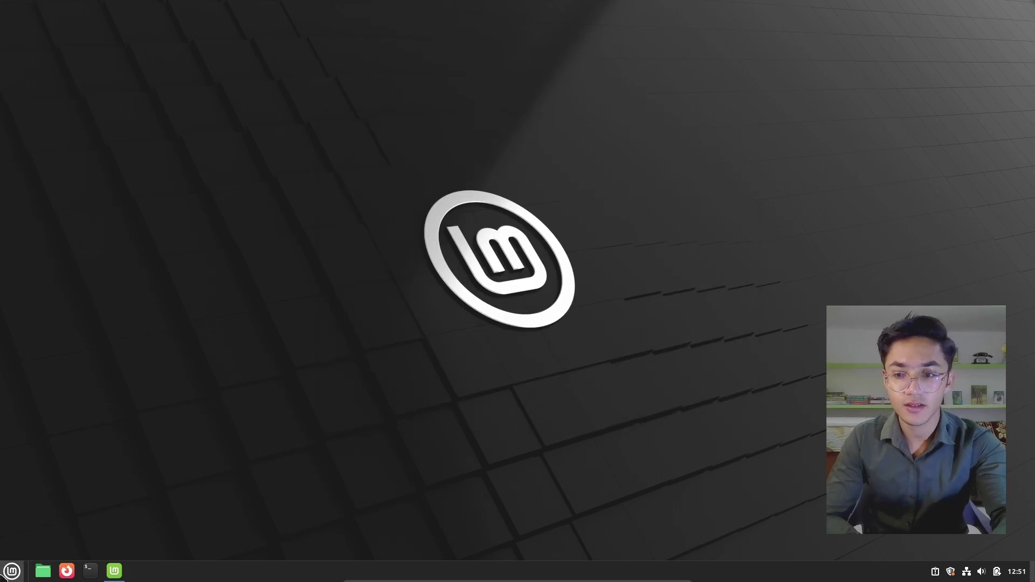
left_click(12, 570)
mouse_move(125, 373)
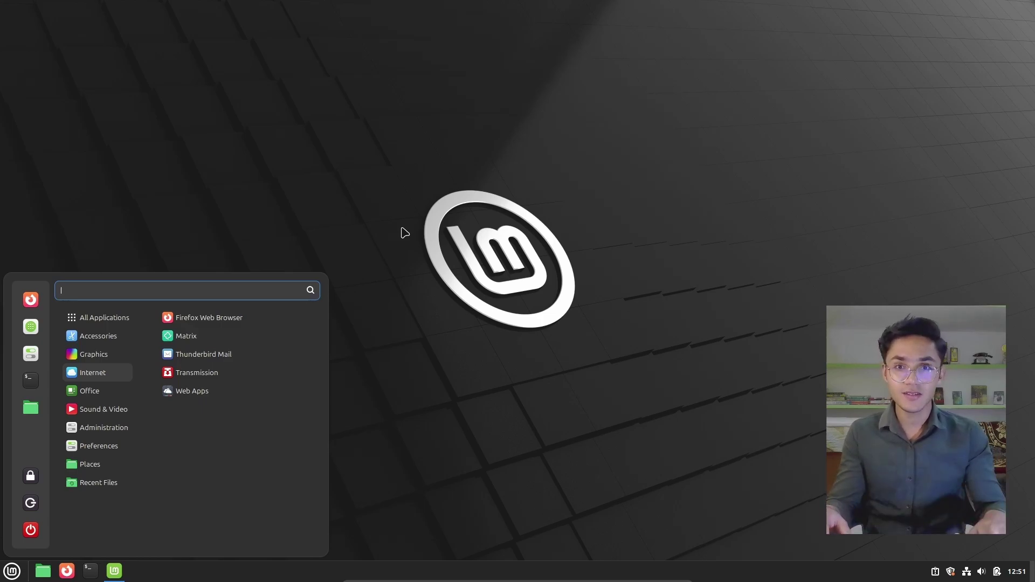
Step: Unmute the microphone and bring the system volume down to roughly 50% with the media keys
key("XF86AudioMicMute")
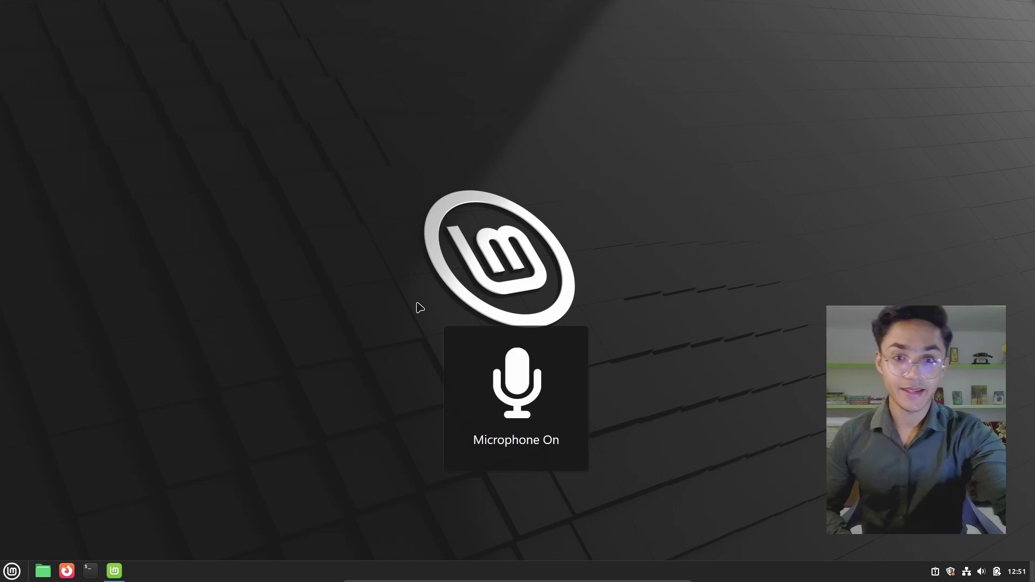
key("XF86AudioRaiseVolume")
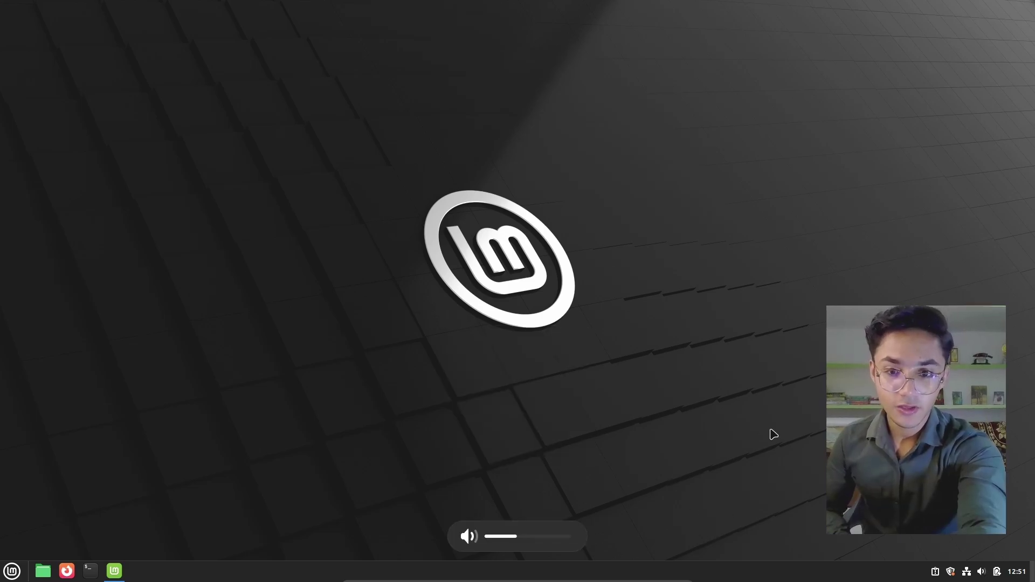
key("XF86AudioRaiseVolume")
key("XF86AudioRaiseVolume")
key("XF86AudioRaiseVolume")
key("XF86AudioRaiseVolume")
key("XF86AudioRaiseVolume")
key("XF86AudioRaiseVolume")
key("XF86AudioRaiseVolume")
key("XF86AudioLowerVolume")
key("XF86AudioLowerVolume")
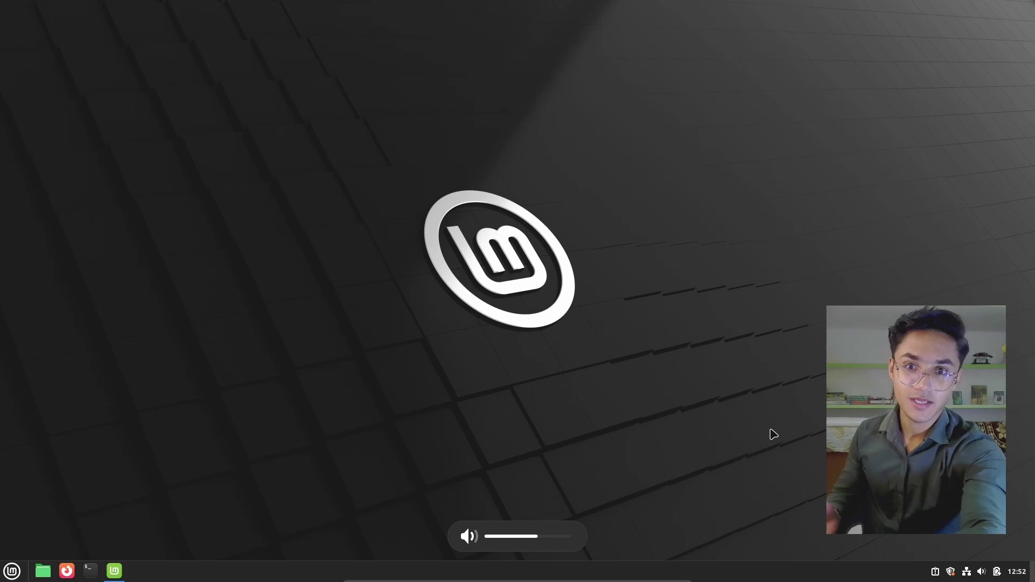
key("XF86AudioLowerVolume")
key("XF86AudioLowerVolume")
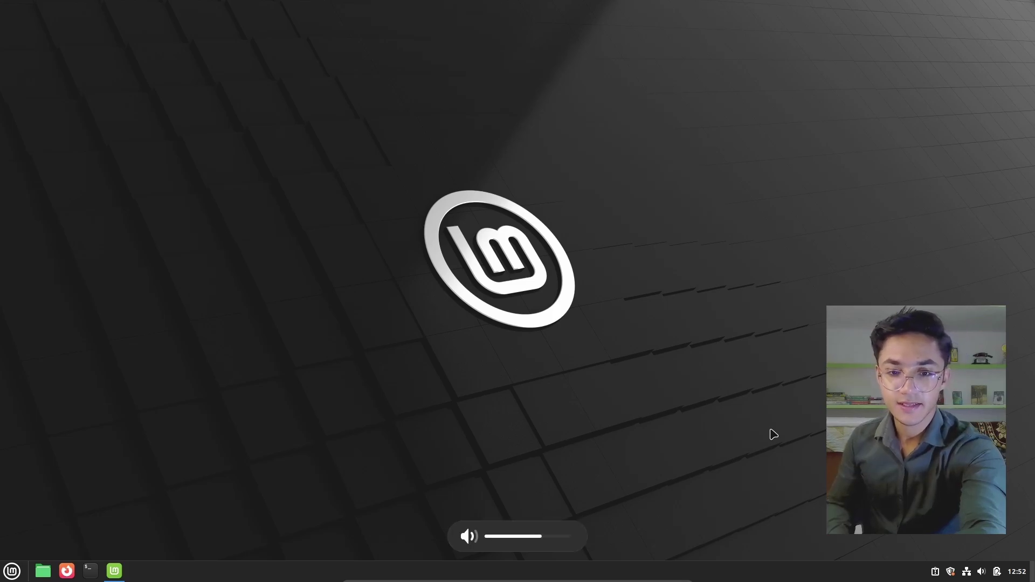
key("XF86AudioRaiseVolume")
key("XF86AudioRaiseVolume")
key("XF86AudioRaiseVolume")
key("XF86AudioLowerVolume")
key("XF86AudioLowerVolume")
key("XF86AudioLowerVolume")
key("XF86AudioLowerVolume")
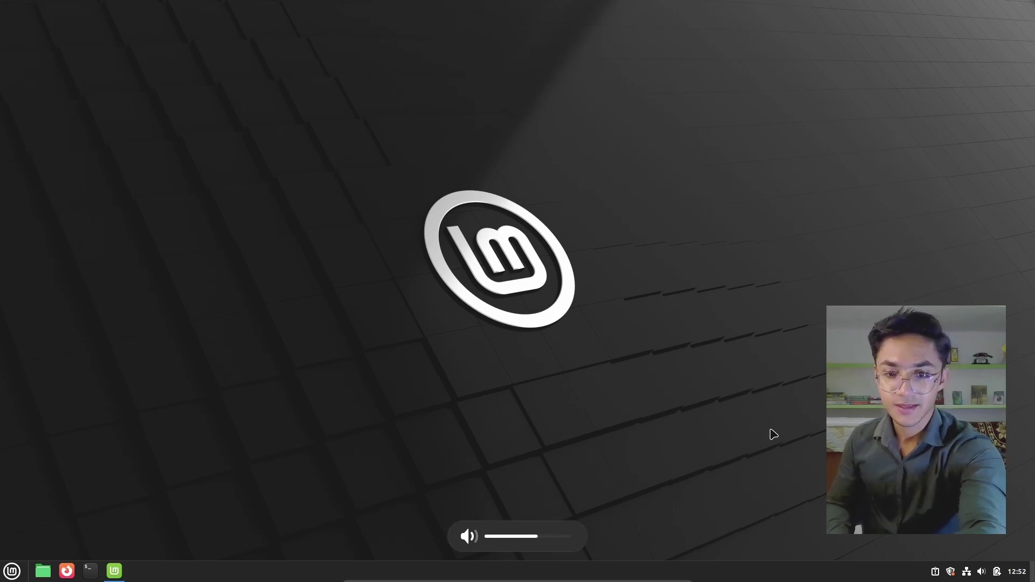
key("XF86AudioRaiseVolume")
key("XF86AudioRaiseVolume")
key("XF86AudioRaiseVolume")
key("XF86AudioRaiseVolume")
key("XF86AudioLowerVolume")
key("XF86AudioLowerVolume")
key("XF86AudioLowerVolume")
key("XF86AudioLowerVolume")
key("XF86AudioLowerVolume")
key("XF86AudioLowerVolume")
key("XF86AudioLowerVolume")
key("XF86AudioLowerVolume")
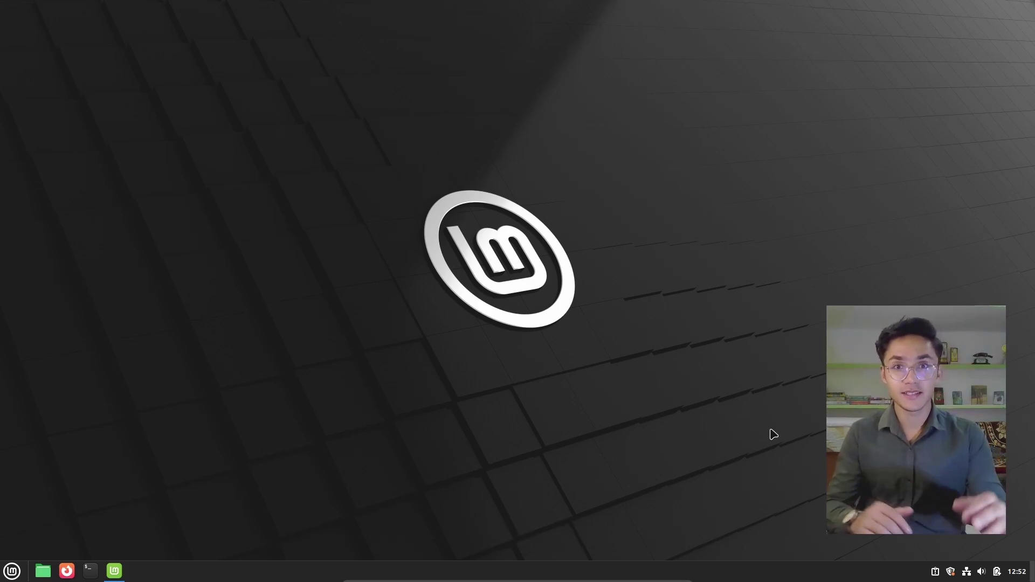
Step: Apply the Building image from the Wallpapers collection via Change Desktop Background
right_click(435, 192)
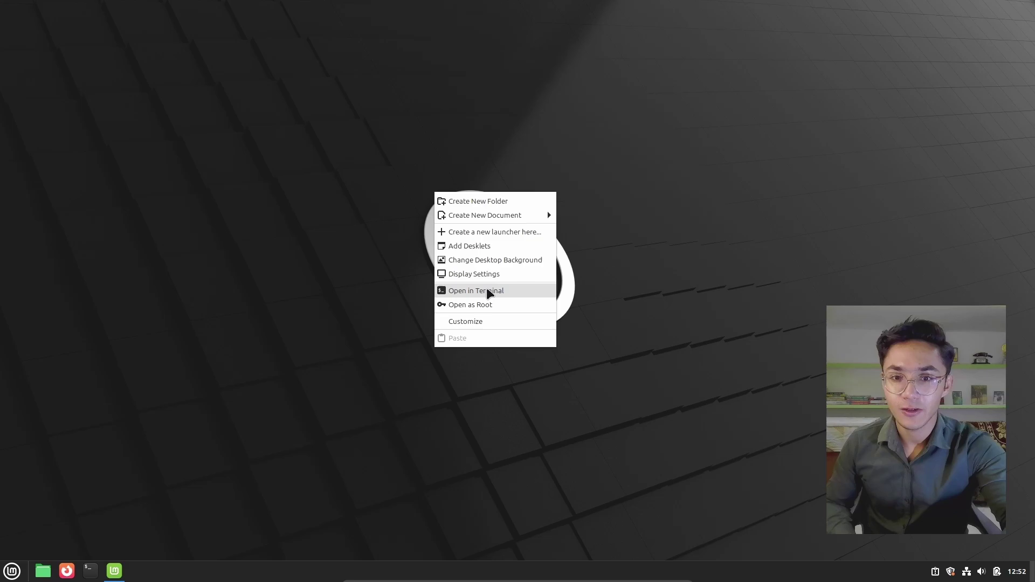
left_click(497, 261)
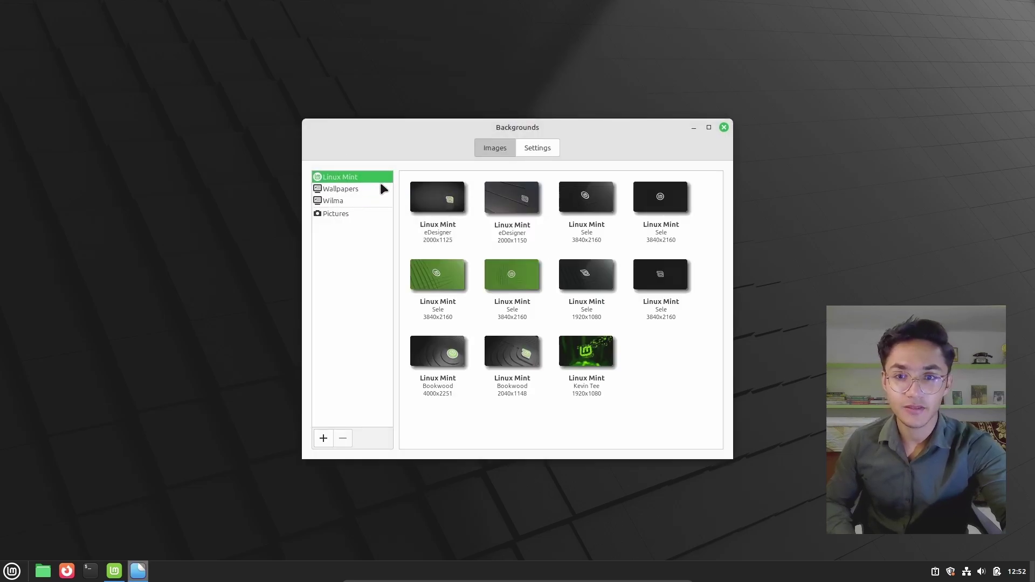
left_click(371, 190)
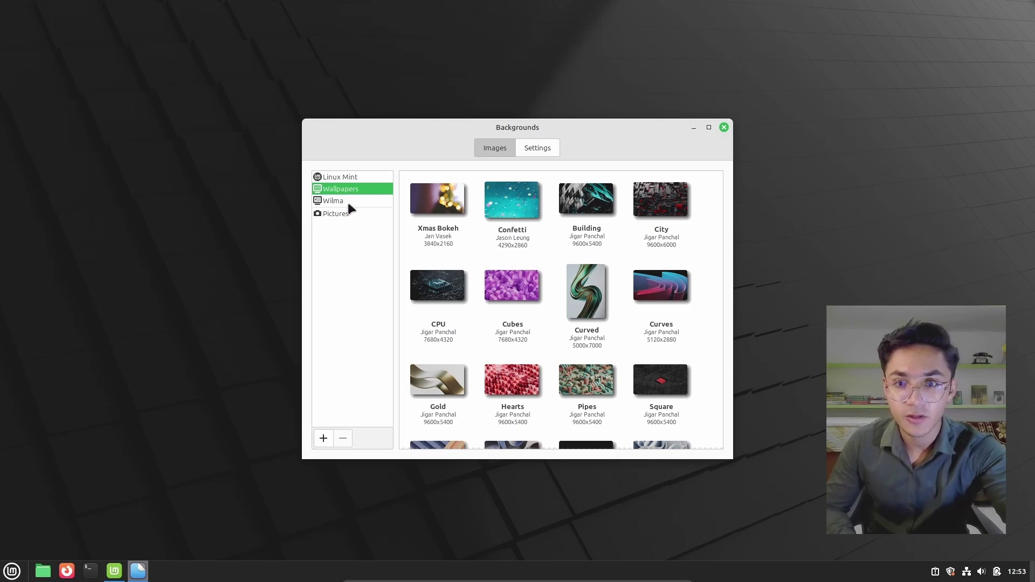
scroll(500, 313, "down", 5)
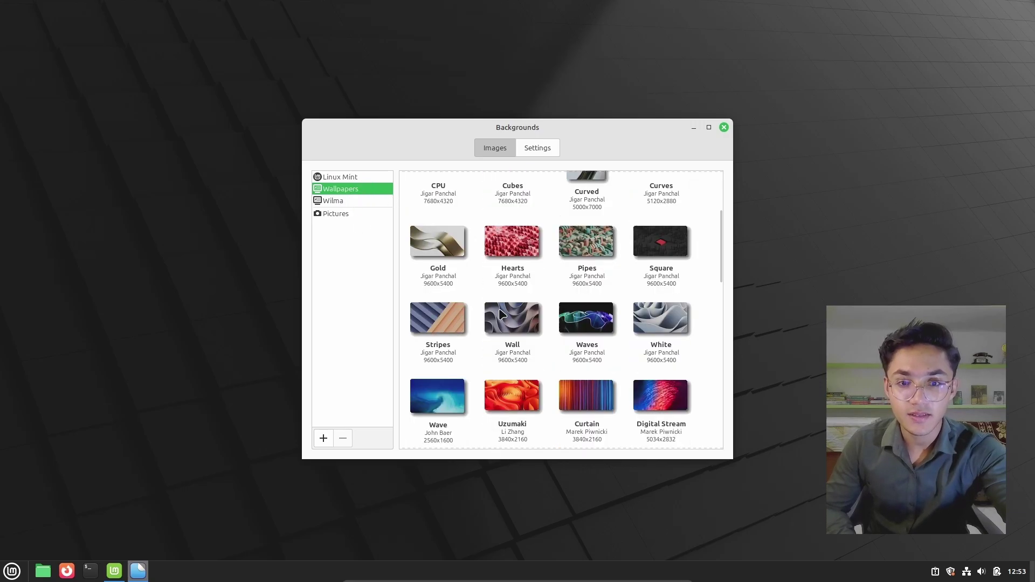
scroll(499, 308, "down", 4)
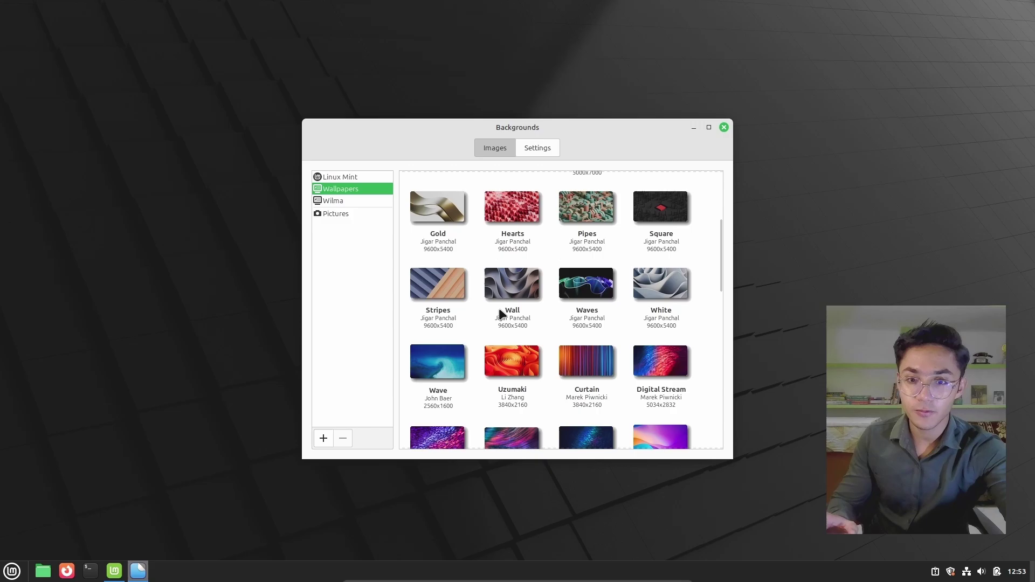
scroll(499, 308, "up", 9)
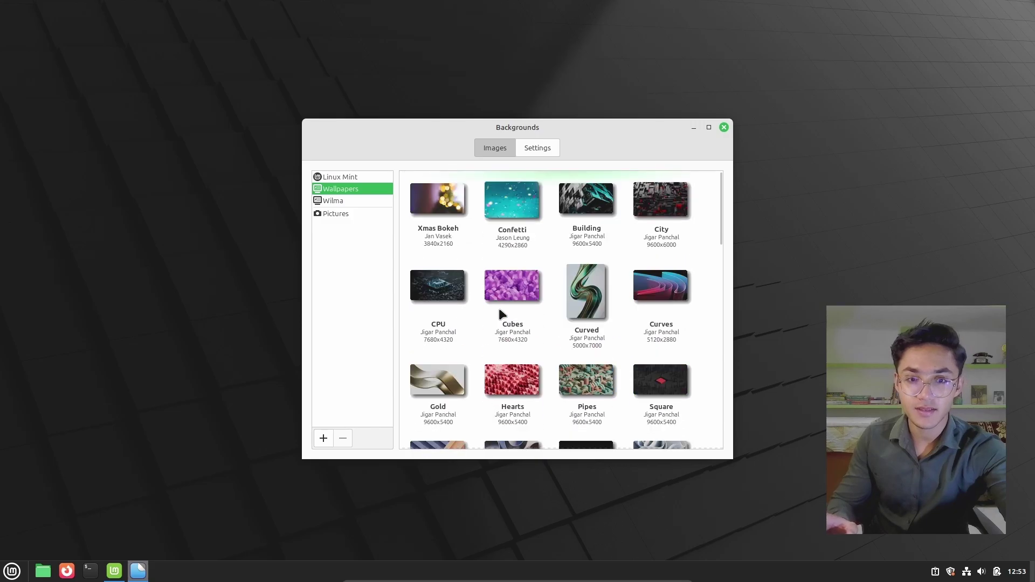
left_click(606, 213)
left_click_drag(597, 126, 952, 113)
Step: Reopen Backgrounds, switch the wallpaper to Waves, and minimise the window
key("alt+F4")
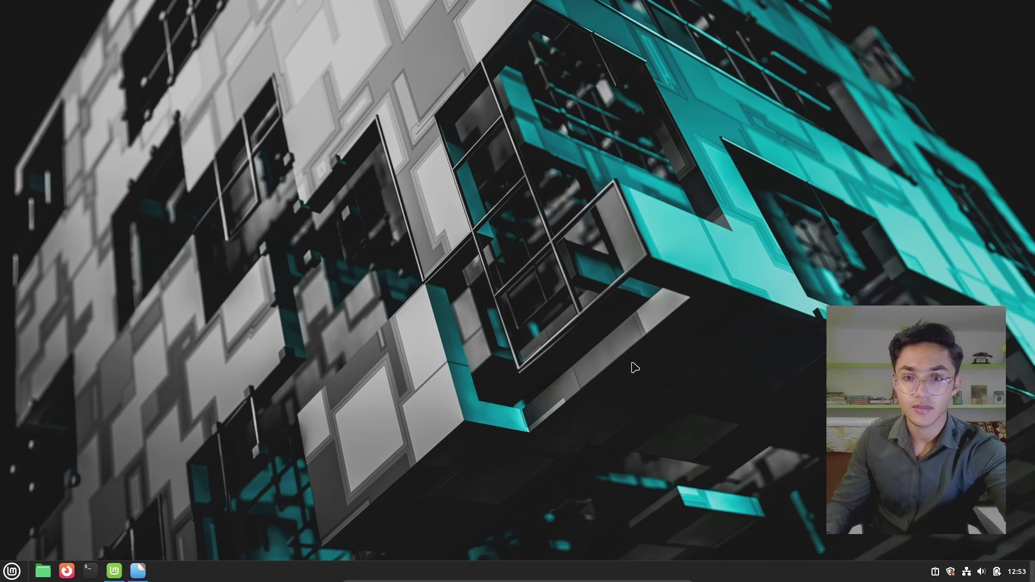
left_click(138, 571)
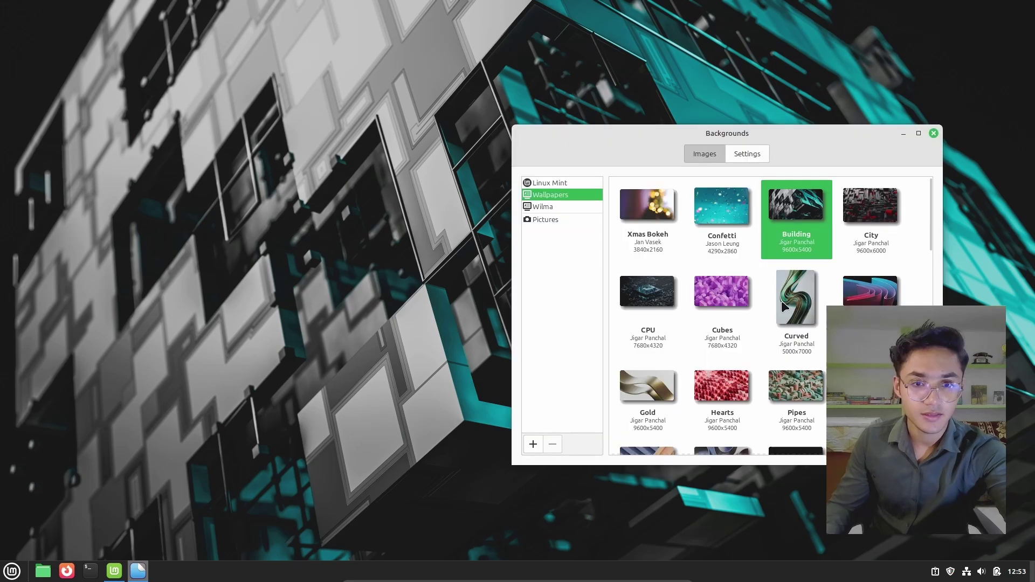
scroll(785, 307, "down", 5)
scroll(785, 306, "down", 1)
left_click(790, 294)
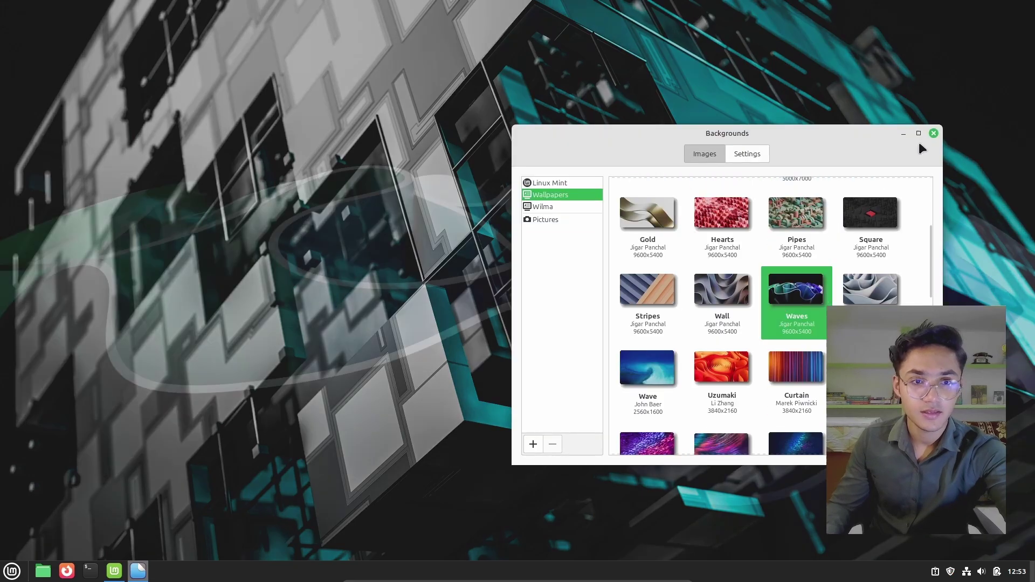
left_click(903, 134)
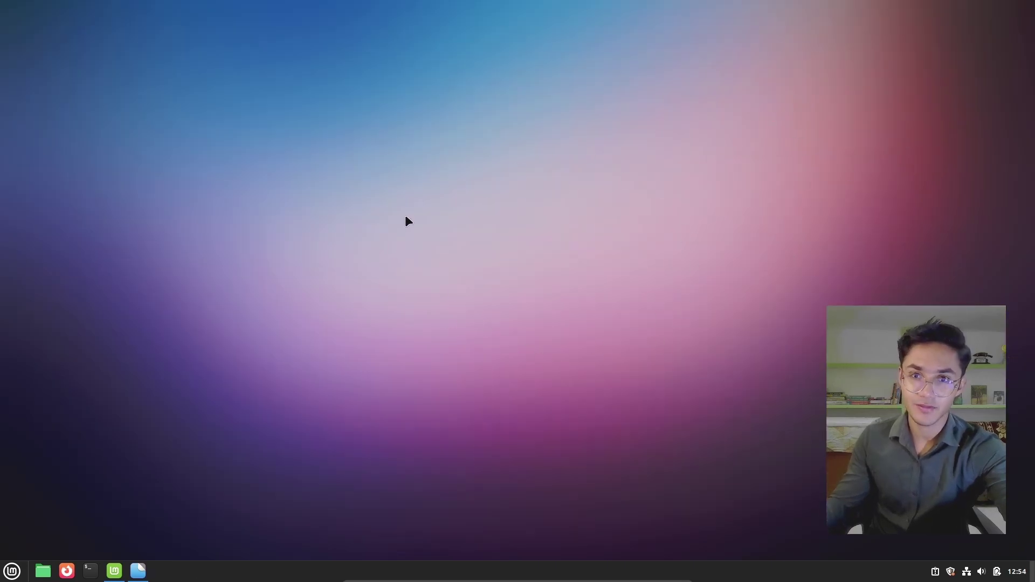
Step: Restore the Backgrounds window and pick the Curves image from the Wallpapers grid
left_click(138, 571)
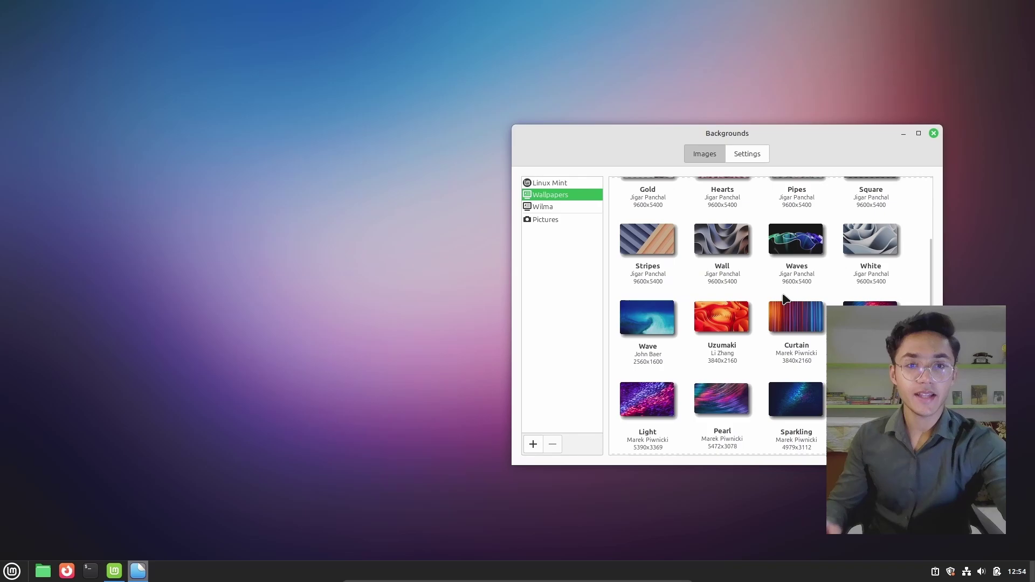
scroll(785, 300, "down", 3)
scroll(783, 295, "down", 1)
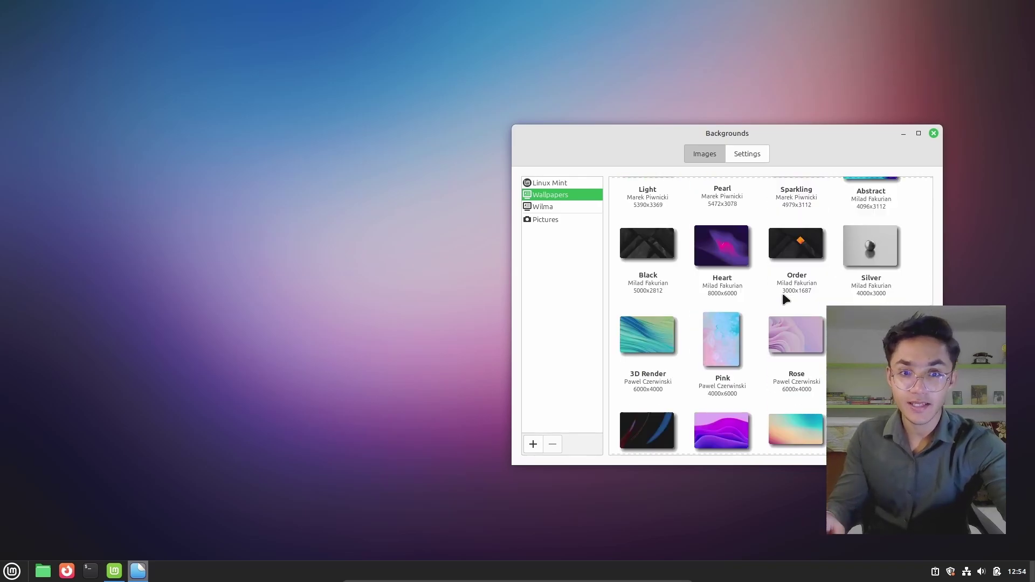
scroll(783, 295, "up", 3)
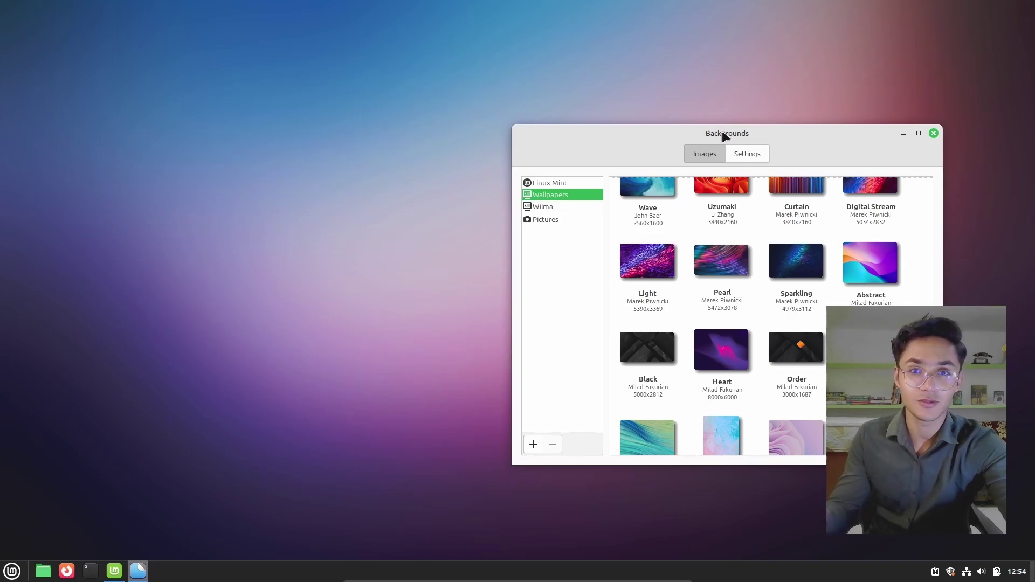
left_click_drag(723, 135, 750, 99)
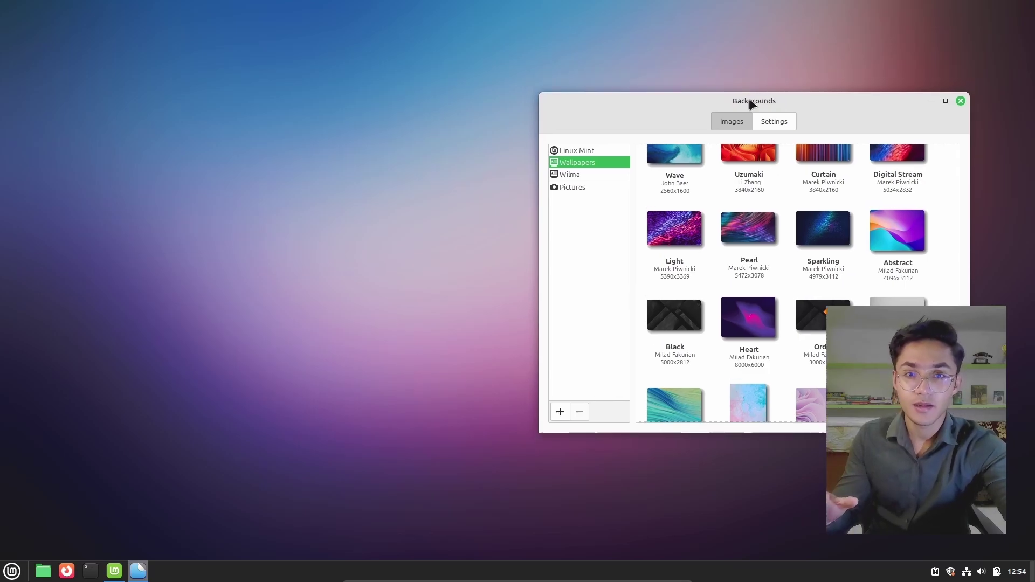
scroll(701, 227, "down", 5)
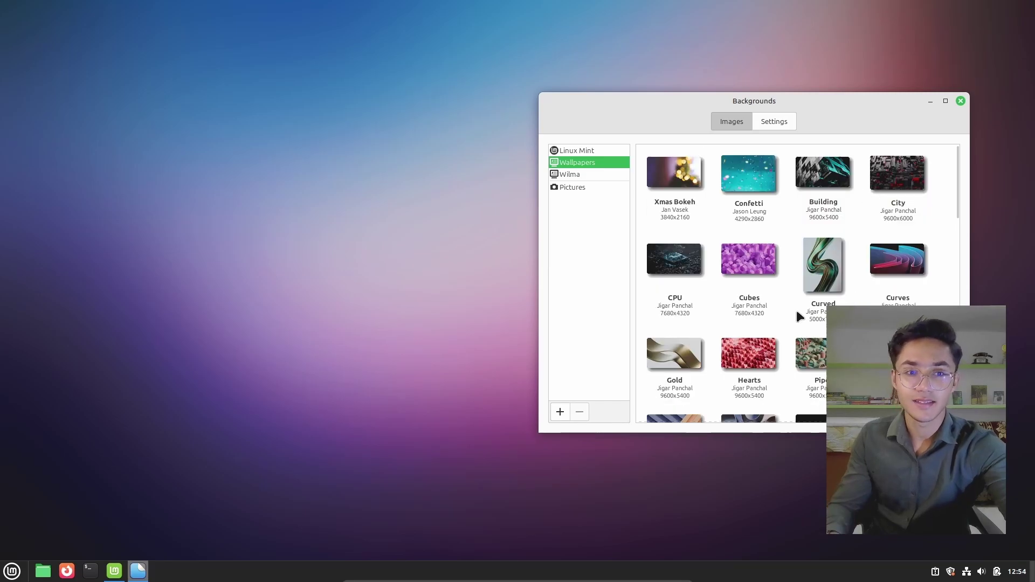
left_click(912, 270)
Step: Close the Backgrounds window, leaving the Curves wallpaper active on the desktop
left_click(961, 101)
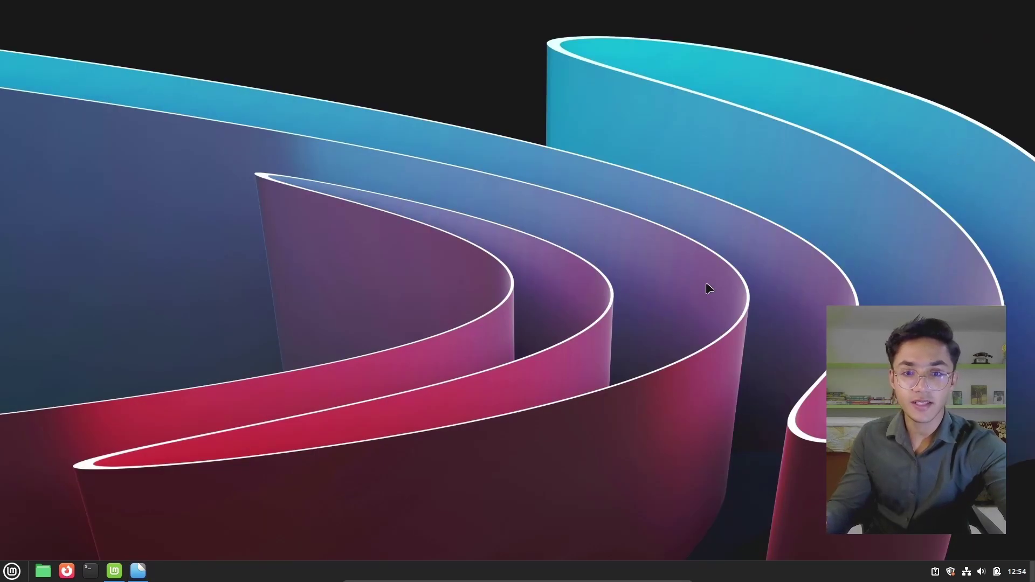